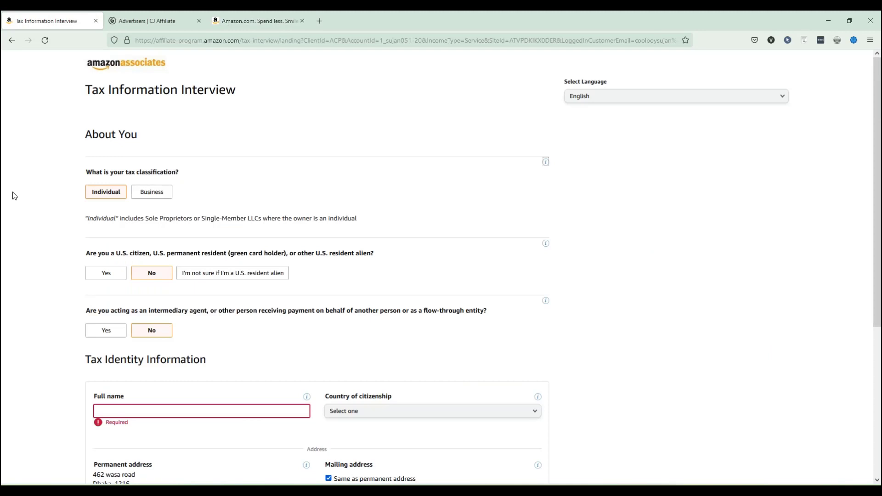
Go back from the Tax Information Interview to the Your Associates Account page
click(12, 44)
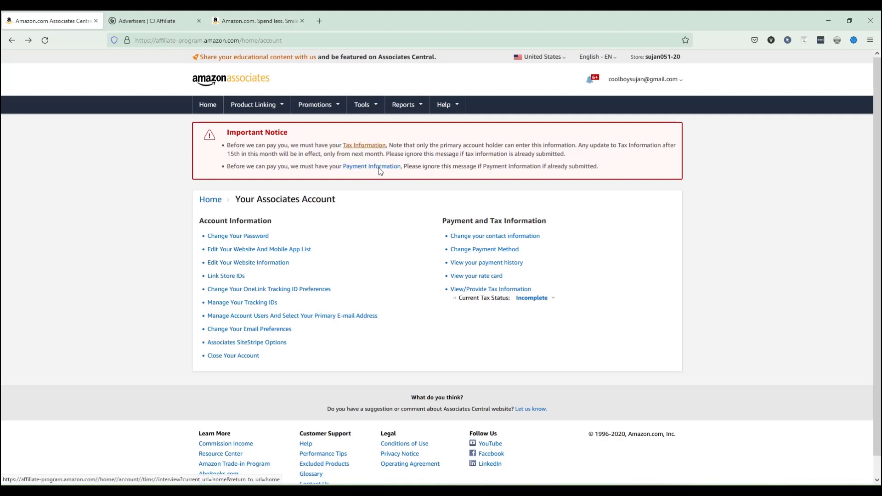
Reopen the tax interview from the Tax Information link in the Important Notice box
click(372, 147)
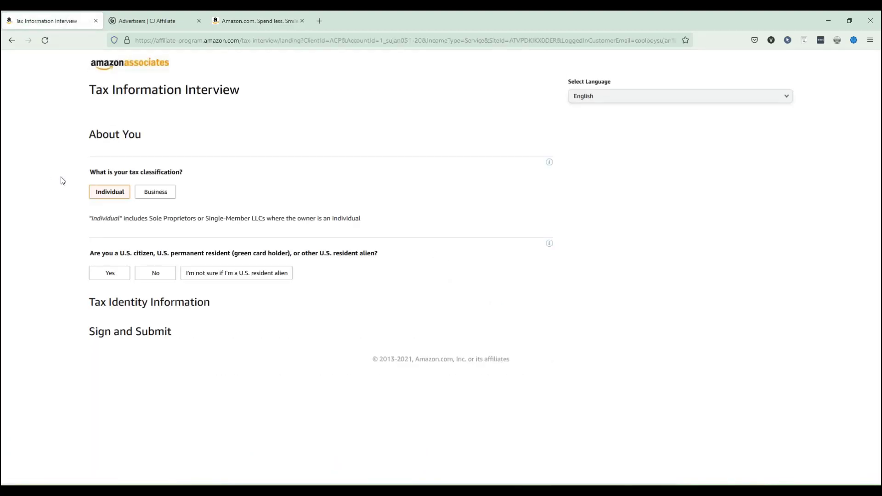
Keep English as the interview language and answer No to the U.S. citizen/resident question
click(633, 102)
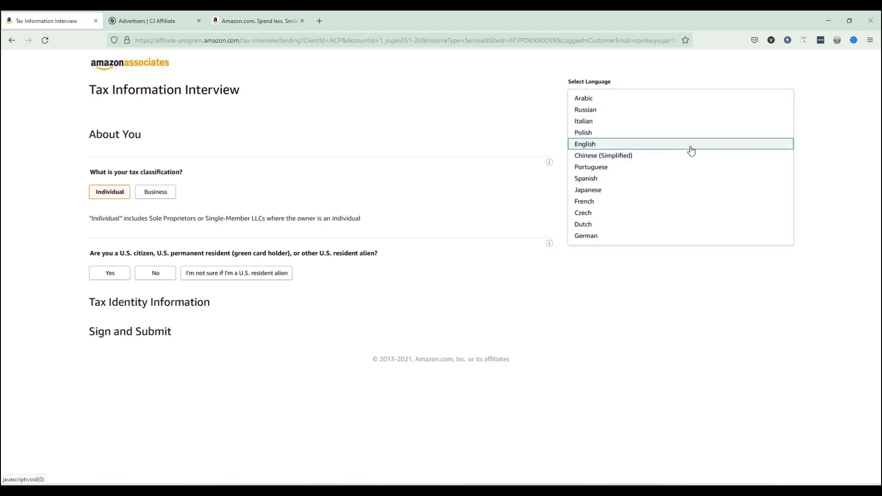
click(744, 159)
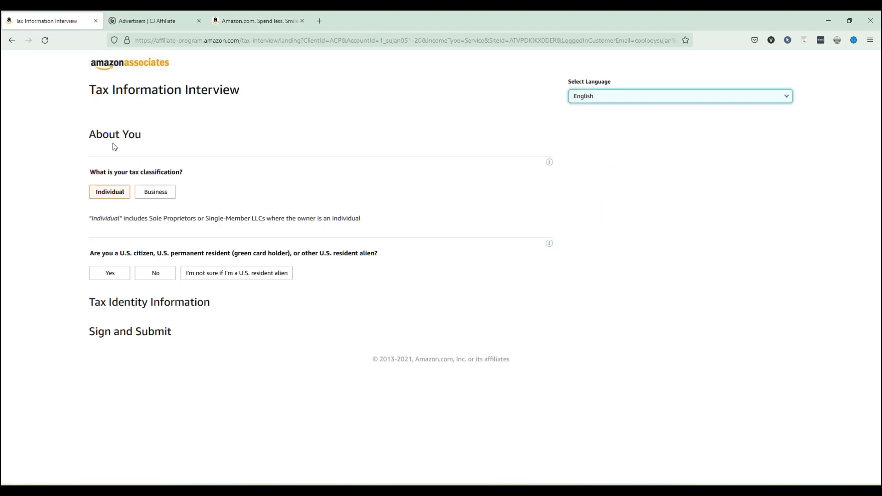
drag(90, 172, 272, 172)
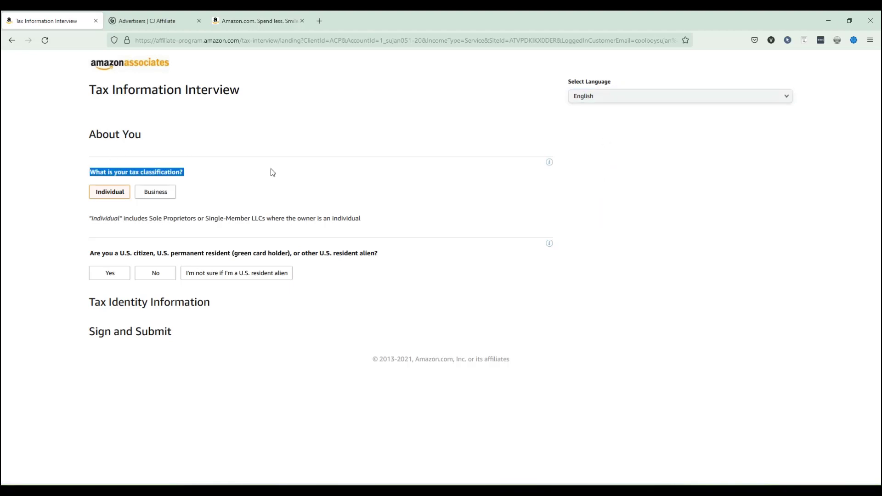
click(2, 231)
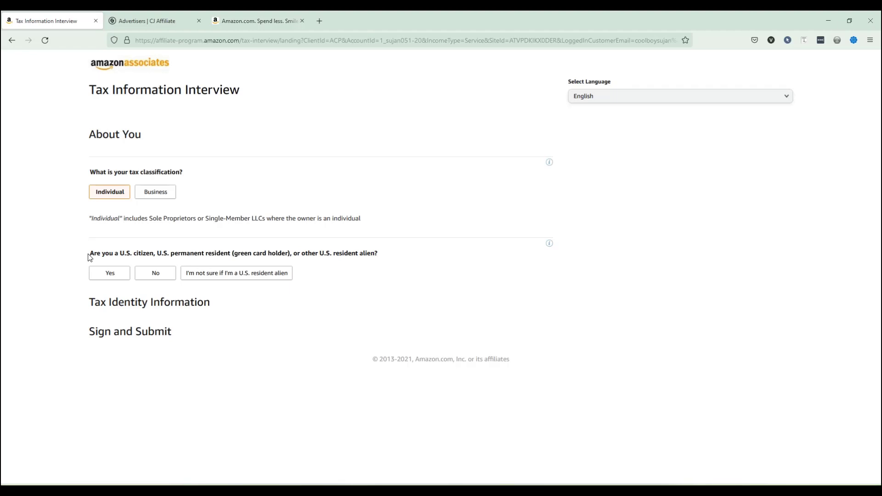
click(158, 275)
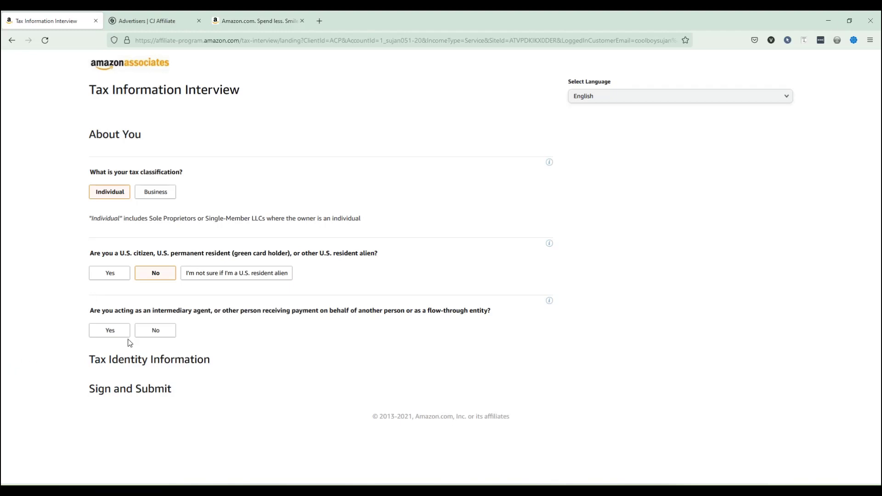
Answer No to the intermediary agent question to reveal Tax Identity Information
click(167, 339)
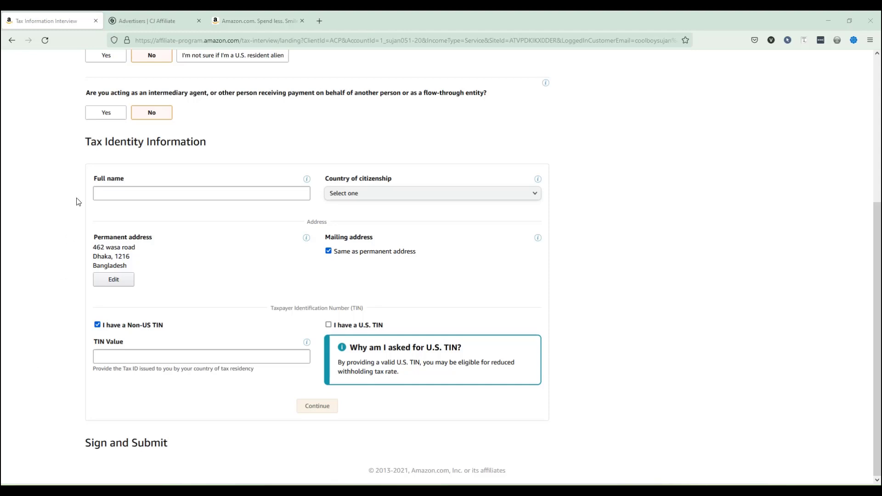
Enter the account holder's full name in the Full name field
click(136, 187)
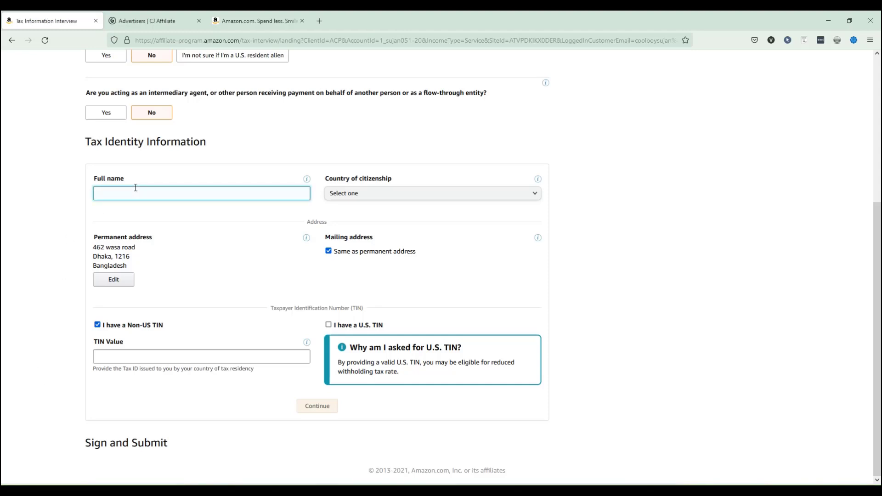
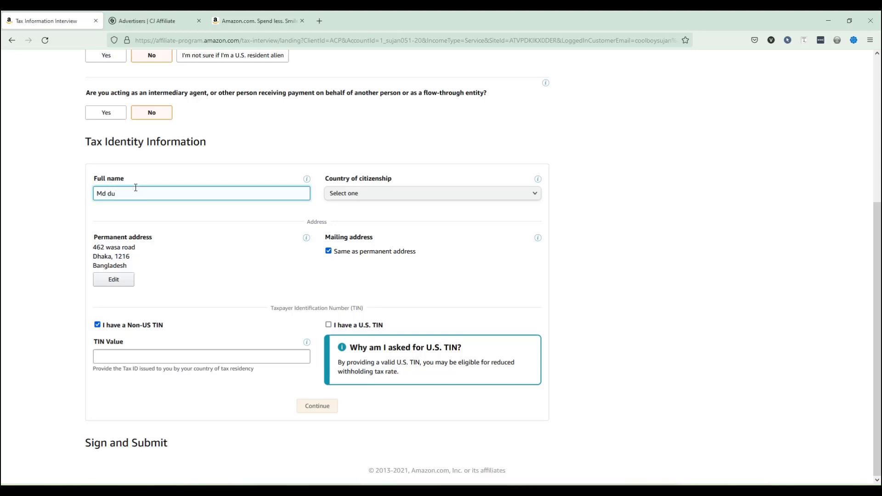
Set the country of citizenship to Bangladesh
click(408, 192)
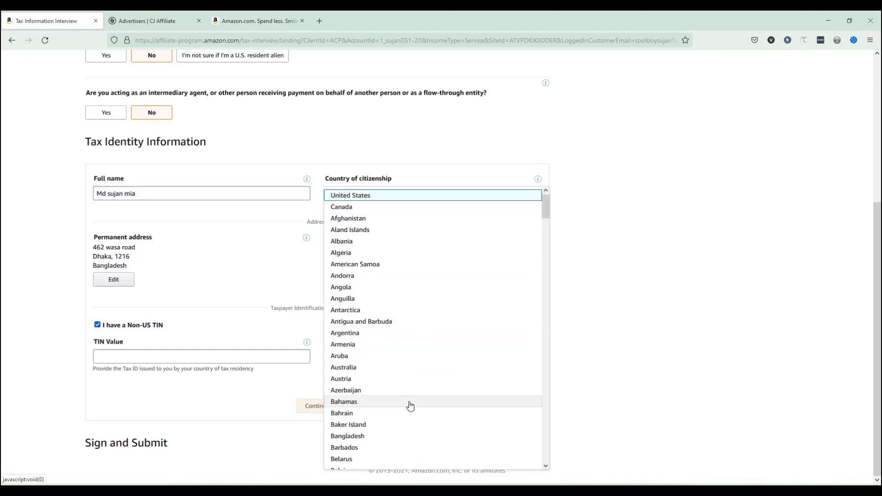
scroll(455, 397, down, 2)
scroll(454, 398, down, 5)
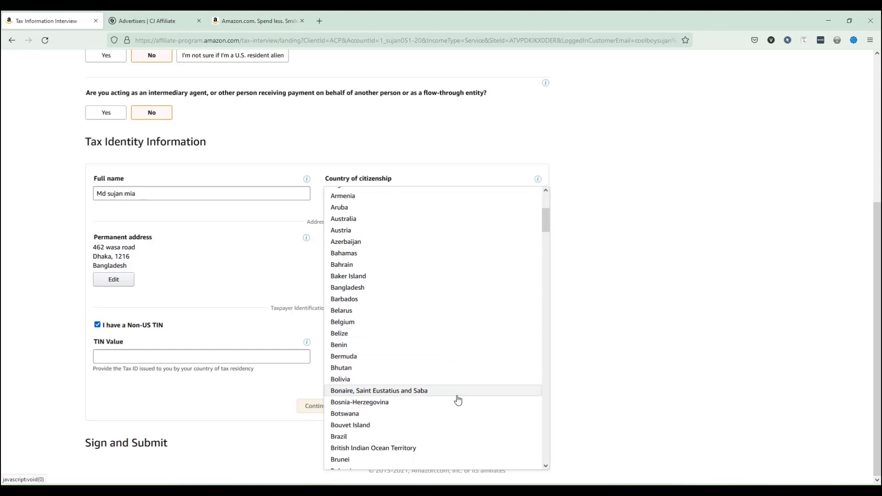
click(459, 238)
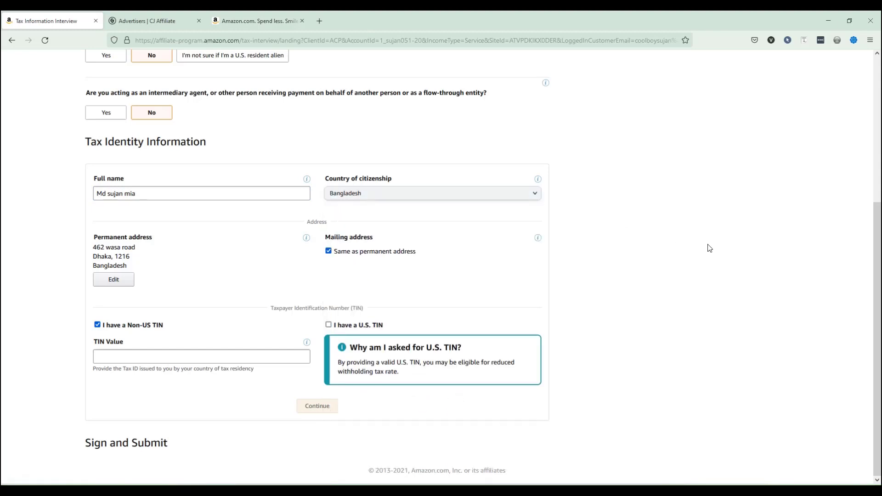
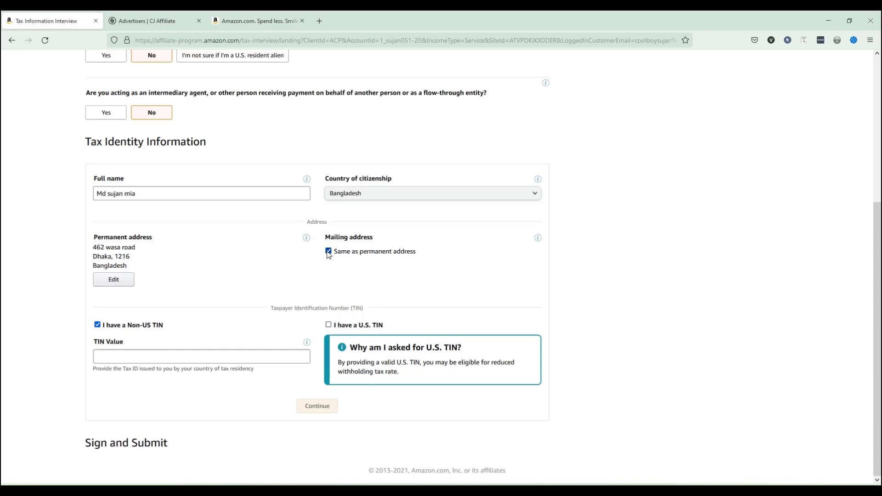
Add a separate mailing address with country Bangladesh and save both it and the revised permanent address
click(328, 251)
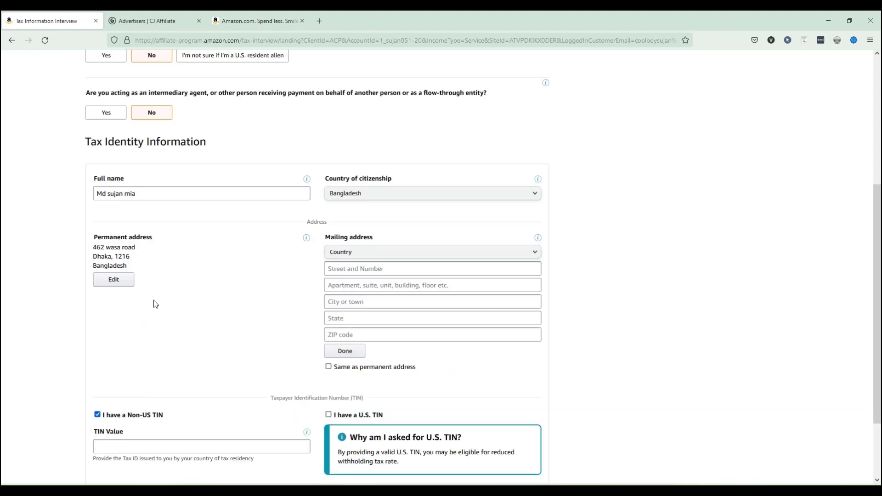
click(116, 281)
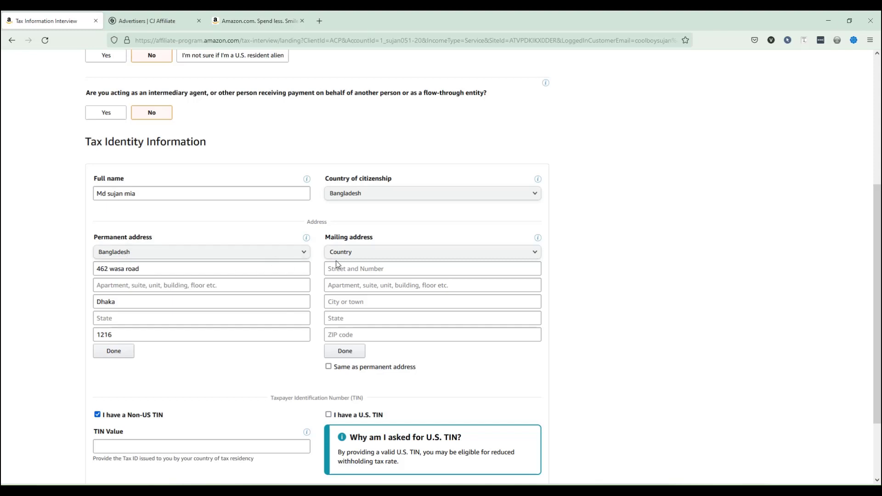
click(368, 254)
scroll(373, 298, down, 4)
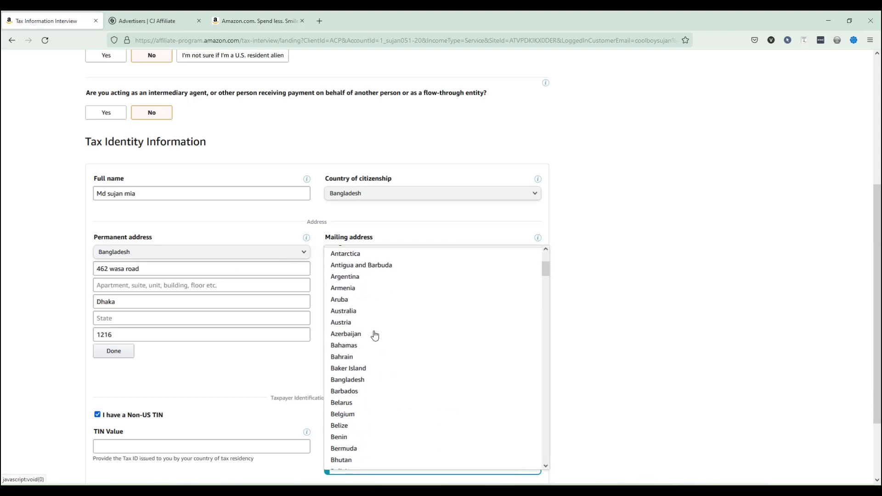
click(385, 350)
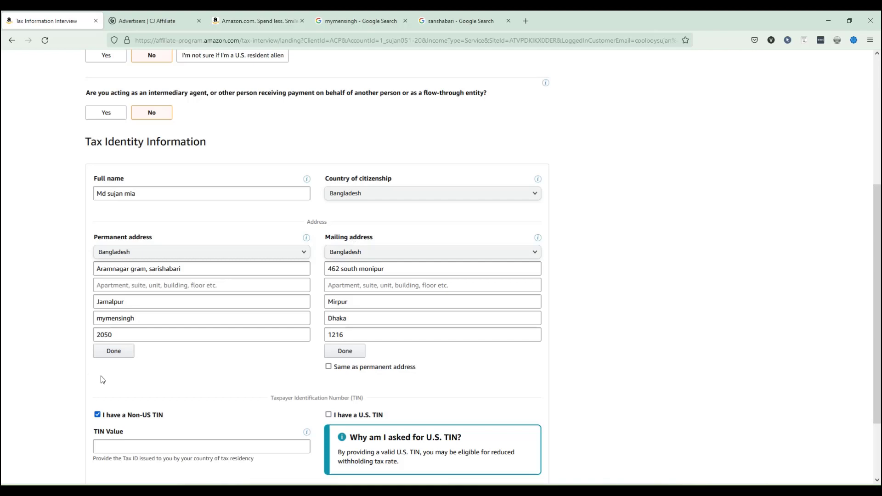
click(104, 354)
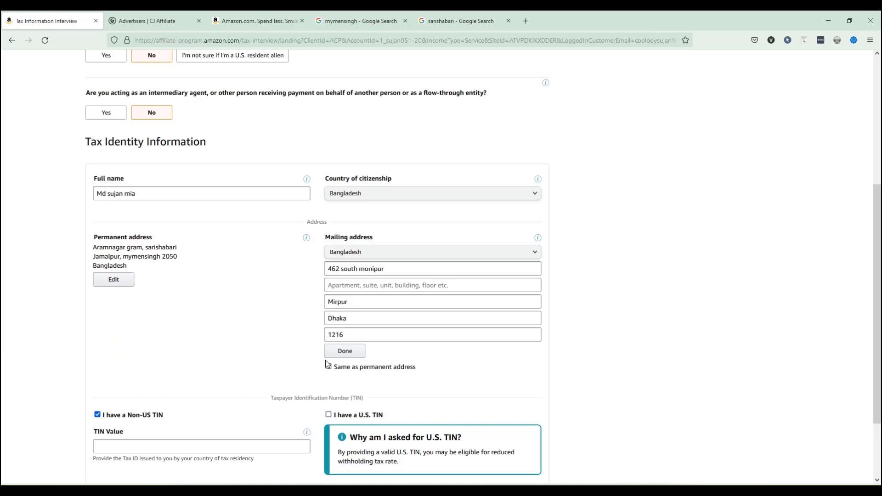
click(343, 353)
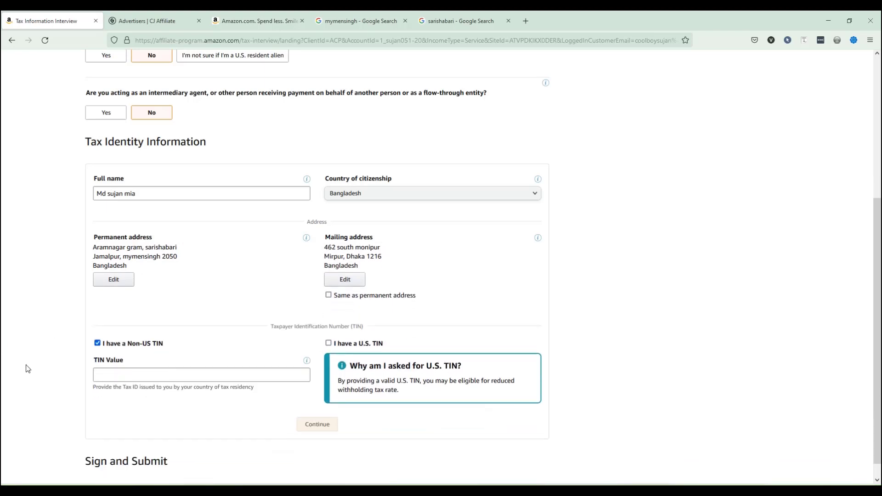
Close both leftover Google search tabs and place the cursor in the foreign TIN Value field
scroll(28, 369, down, 1)
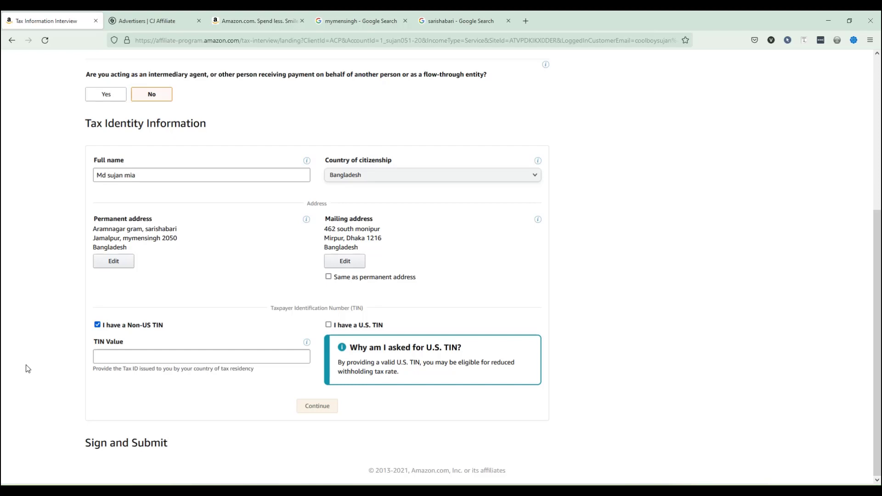
click(406, 21)
click(408, 20)
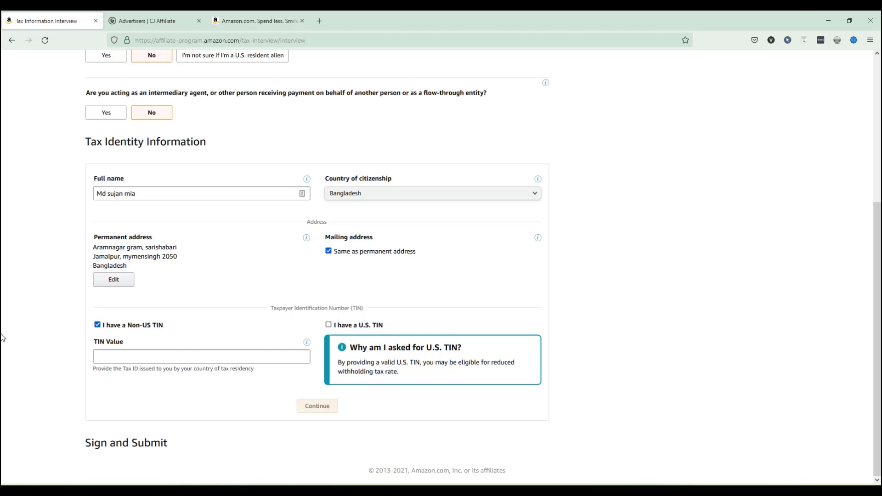
click(118, 356)
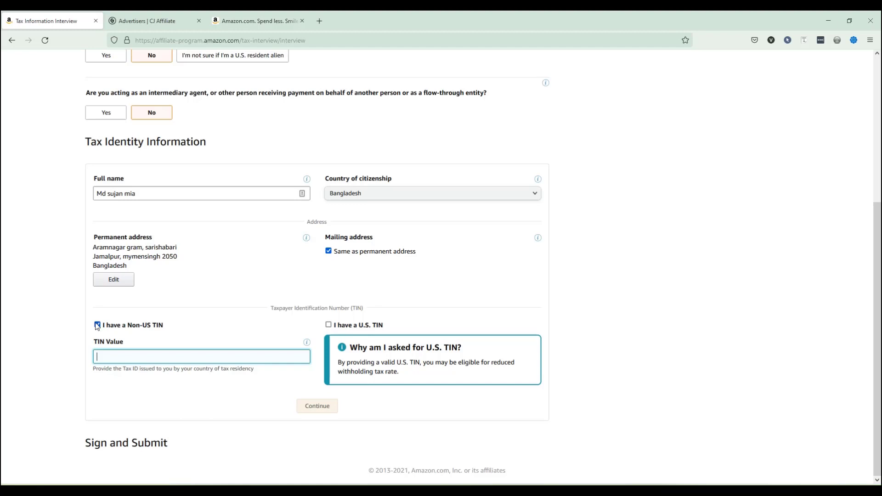
Uncheck 'I have a Non-US TIN', keeping 'I could not/have not obtained TIN' selected, and read the warning
click(97, 325)
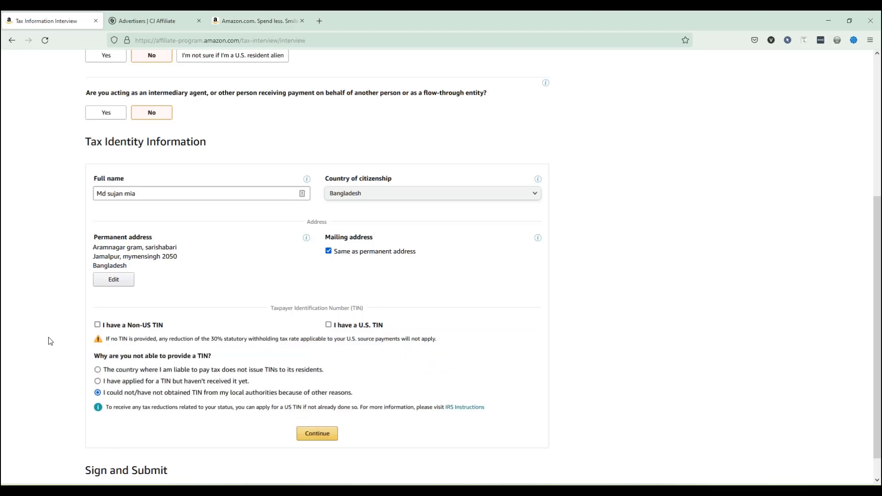
scroll(50, 341, down, 1)
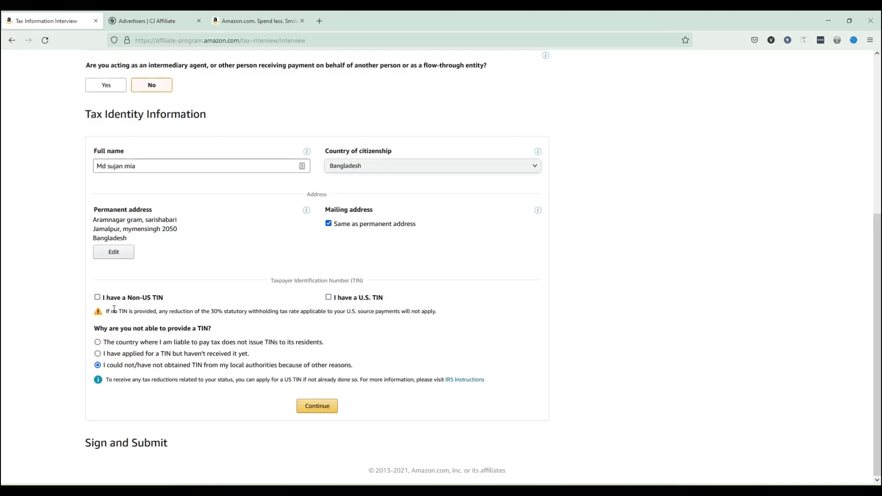
drag(107, 311, 452, 321)
click(454, 324)
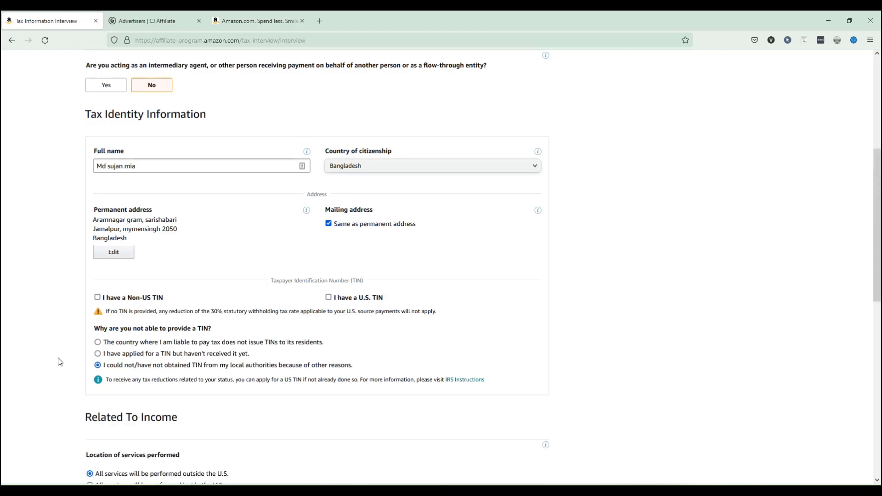
scroll(59, 362, down, 4)
scroll(2, 377, down, 2)
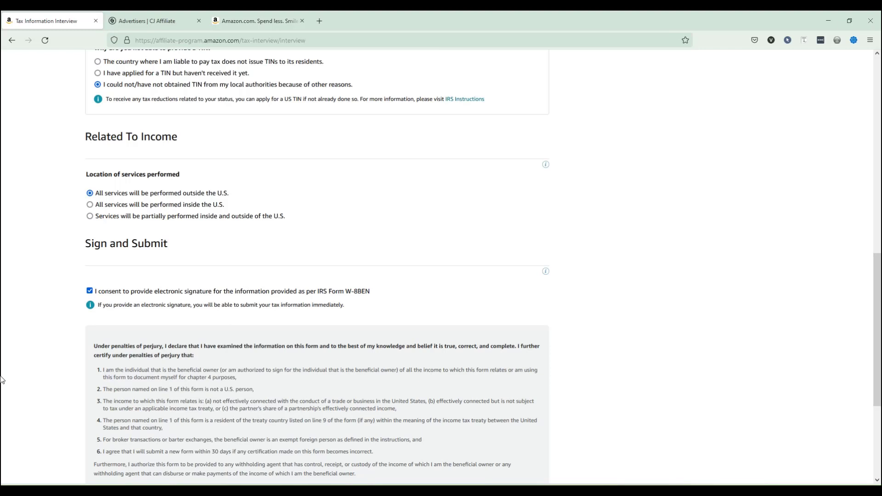
click(125, 207)
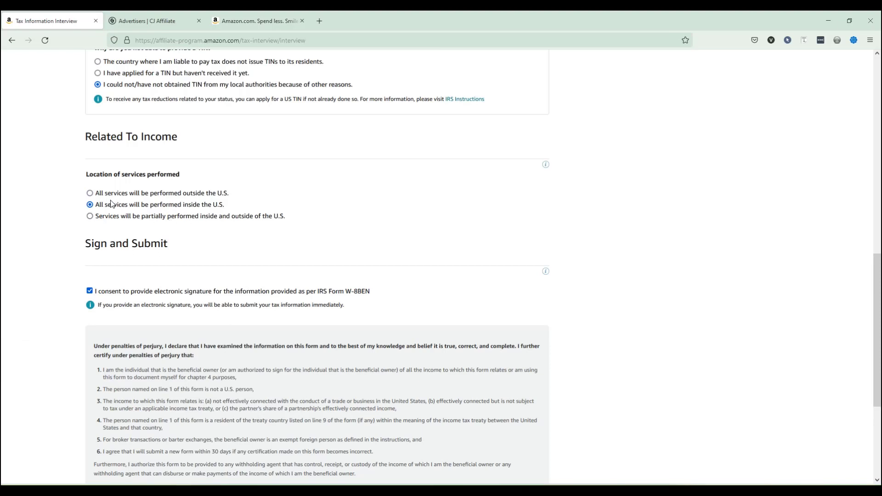
click(125, 194)
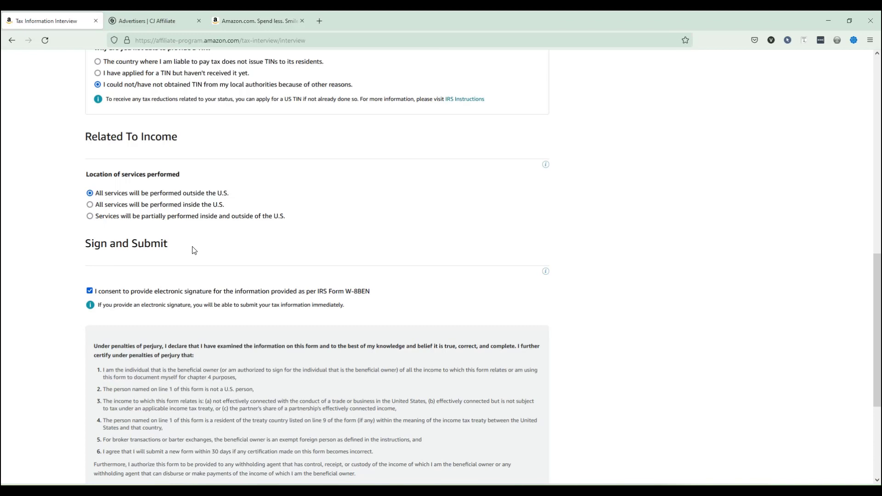
scroll(35, 309, down, 2)
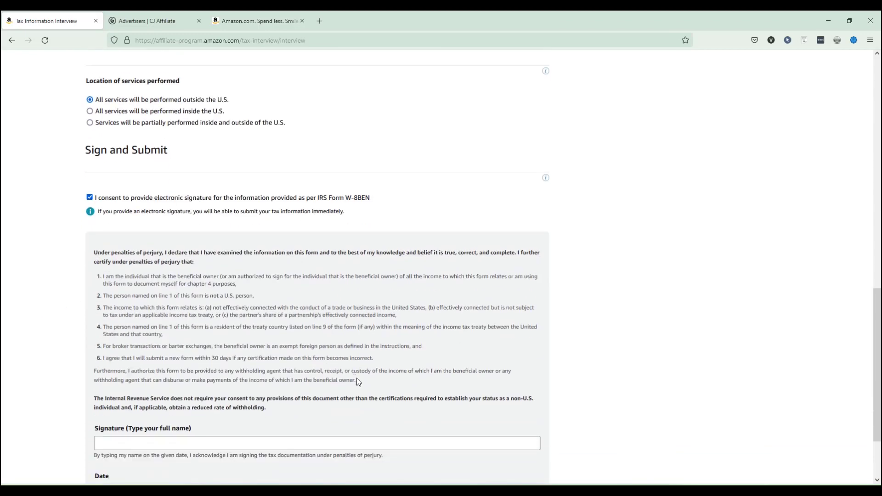
Type the signer's full name into the Signature field, leaving the date as 11-24-2021
drag(358, 381, 92, 282)
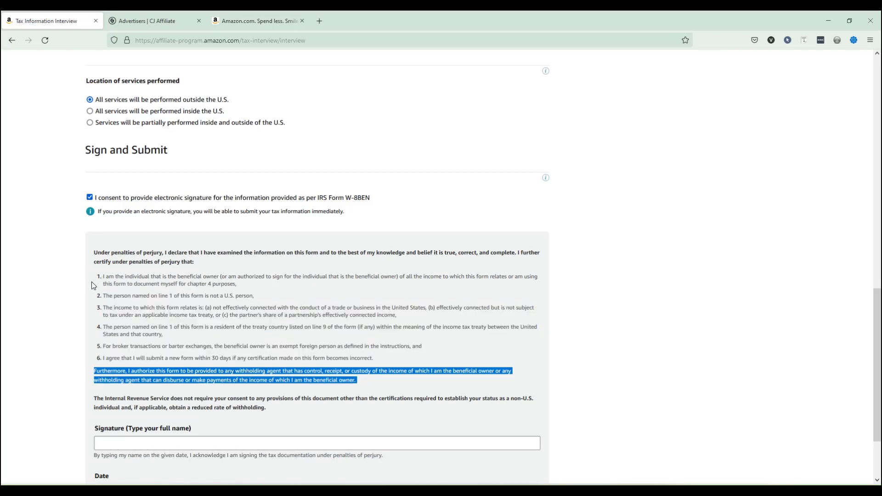
click(293, 321)
scroll(101, 321, down, 3)
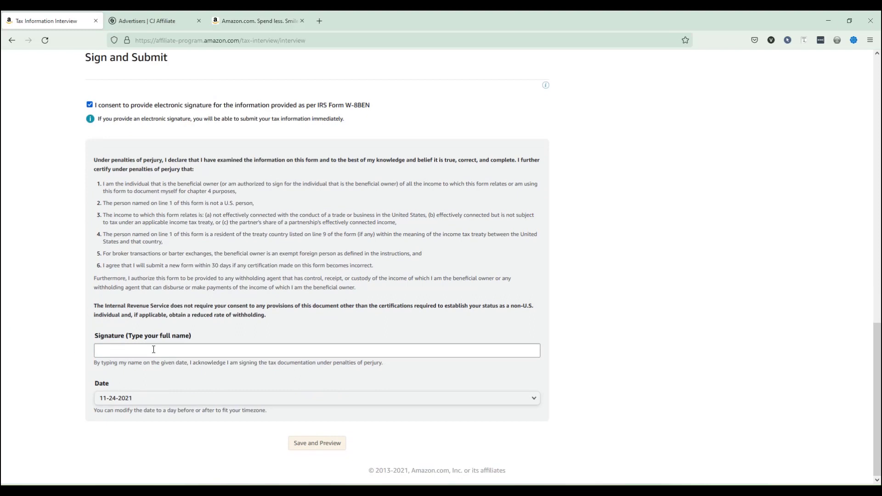
click(153, 350)
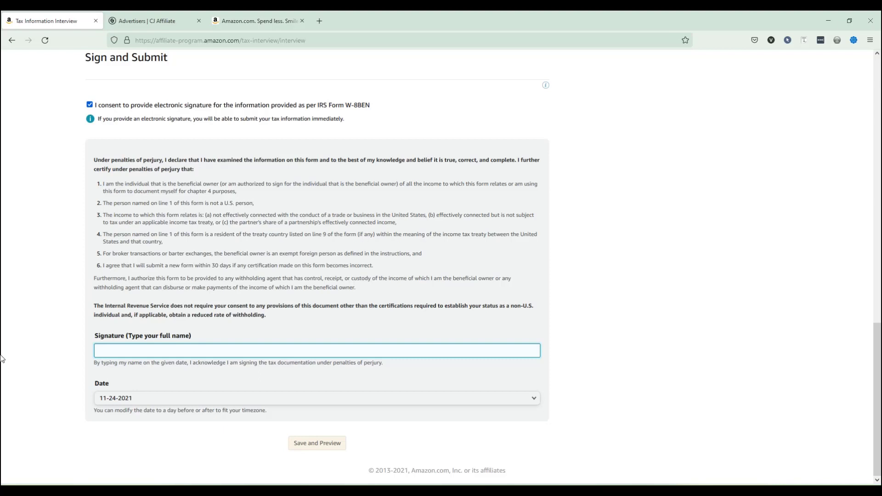
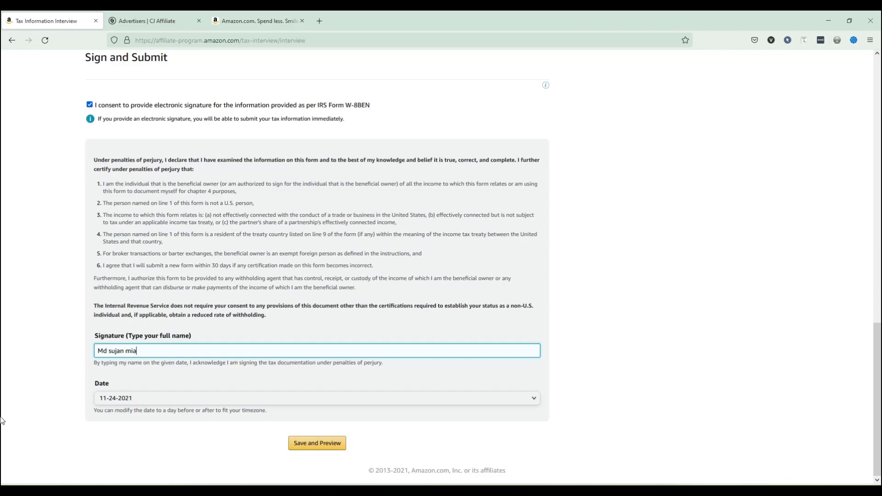
scroll(2, 420, up, 20)
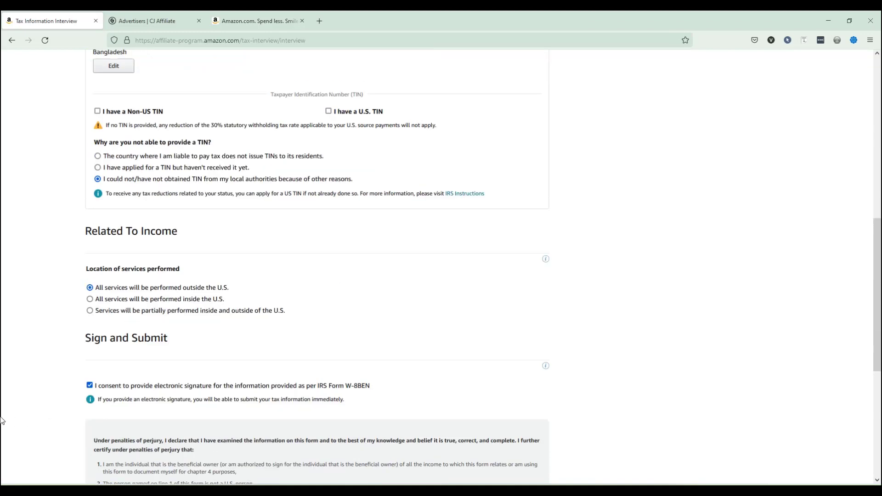
scroll(2, 421, down, 4)
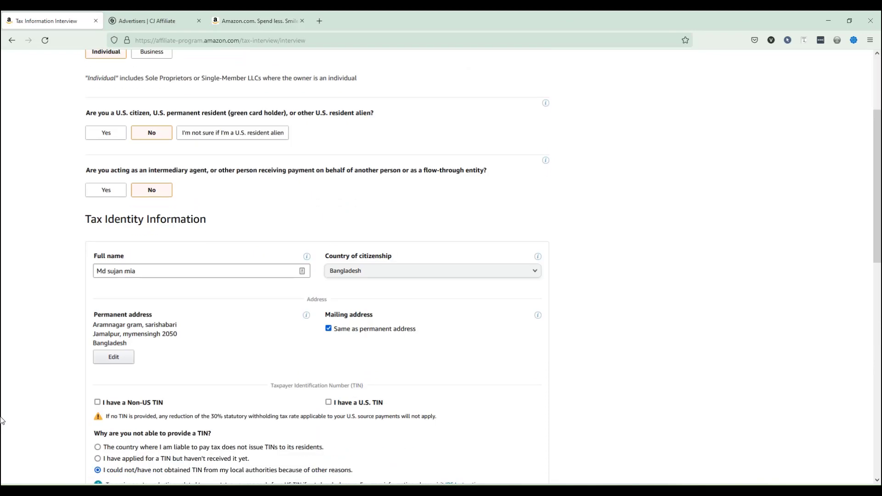
scroll(3, 420, down, 10)
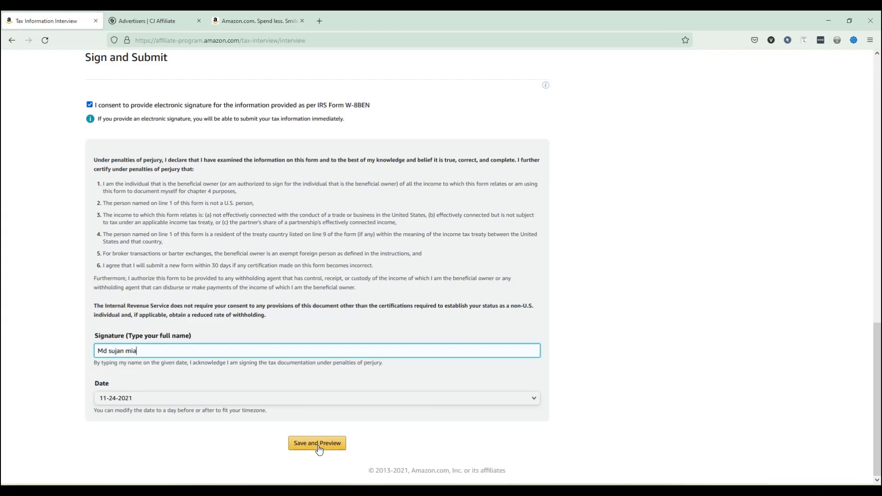
Save the answers and scroll through the Form W-8BEN preview to check its details
click(319, 443)
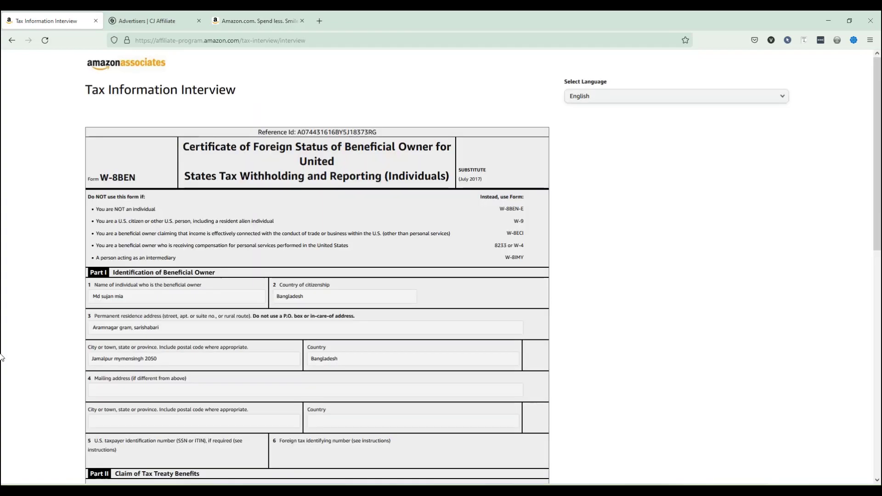
scroll(2, 357, down, 9)
scroll(2, 358, down, 2)
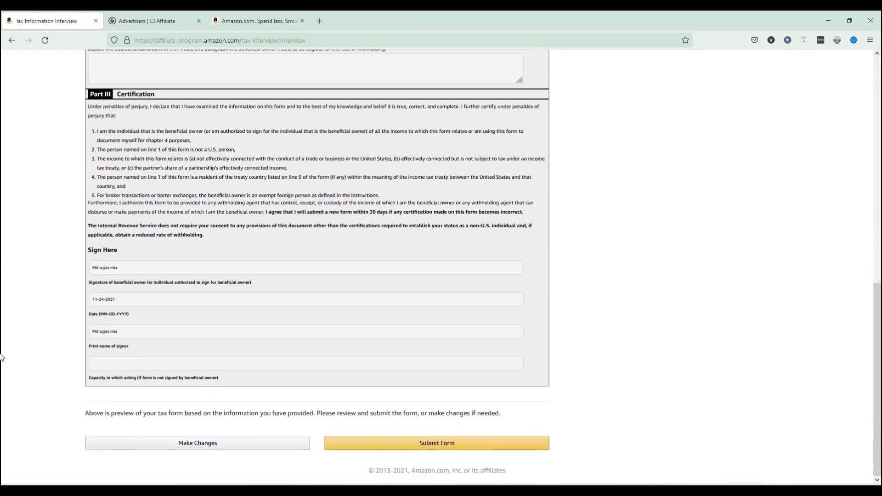
scroll(5, 342, up, 10)
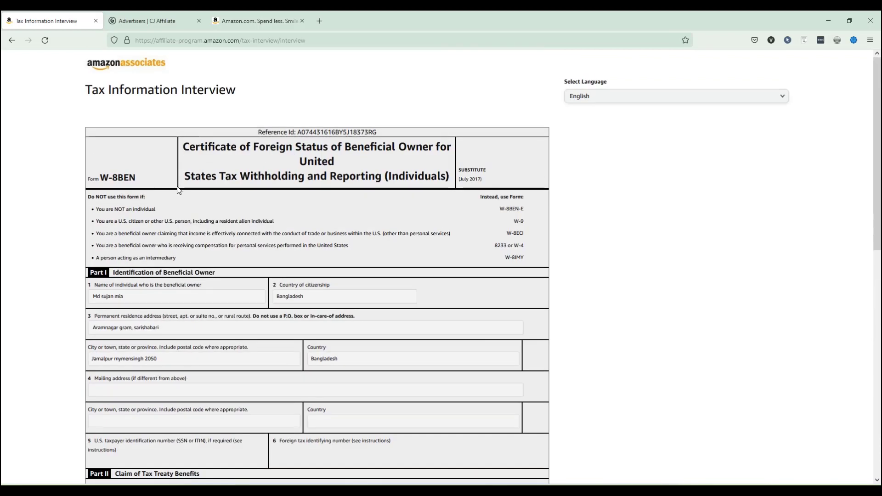
scroll(174, 193, down, 15)
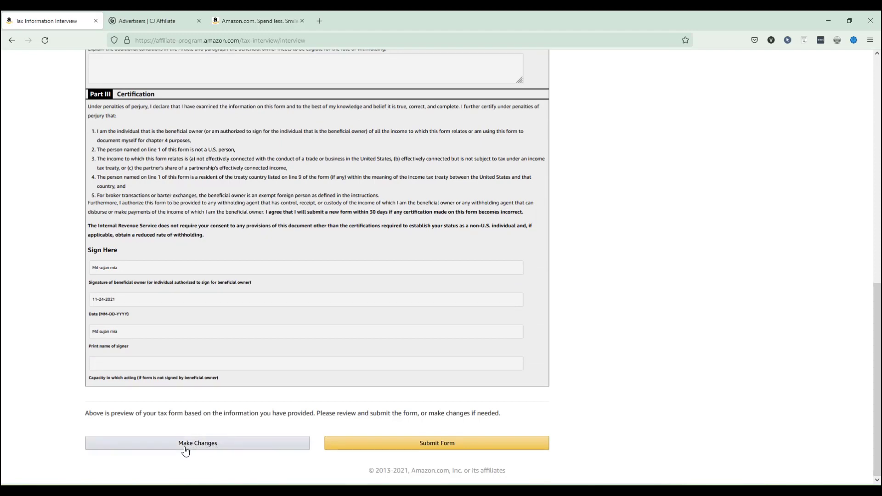
scroll(65, 399, up, 15)
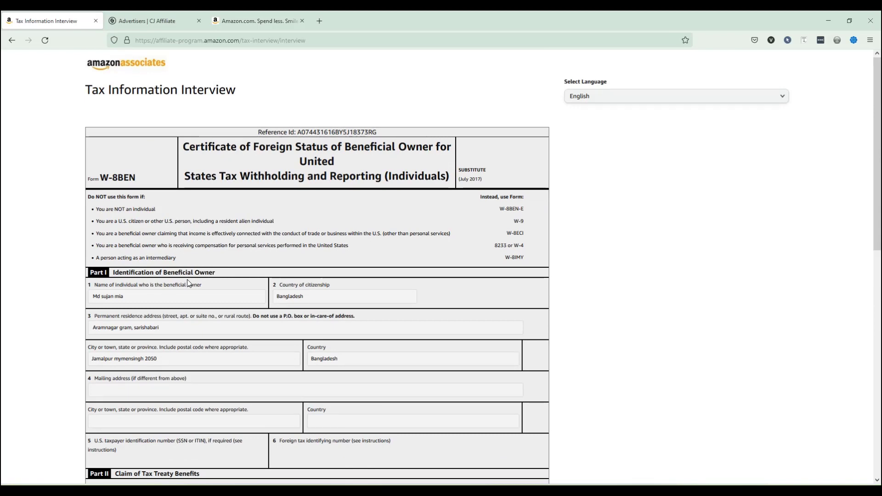
scroll(187, 280, down, 15)
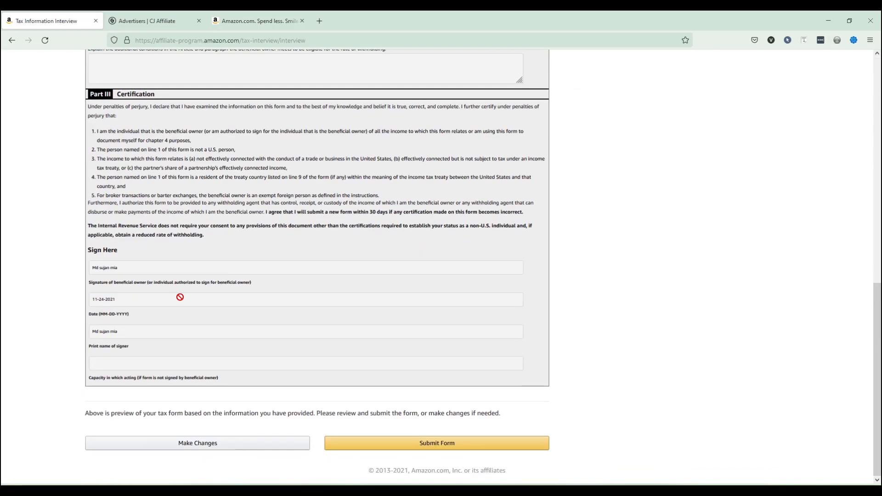
Submit the W-8BEN and check the Validated confirmation showing a 0.0% withholding rate
click(381, 442)
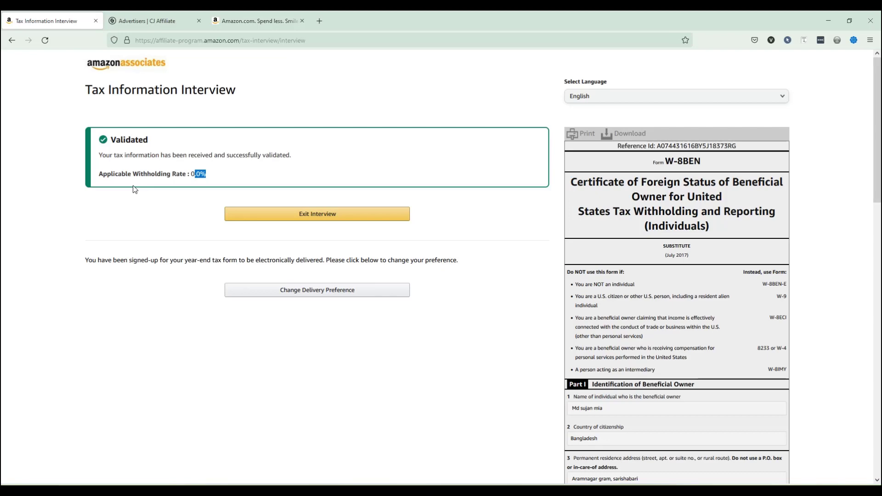
click(73, 229)
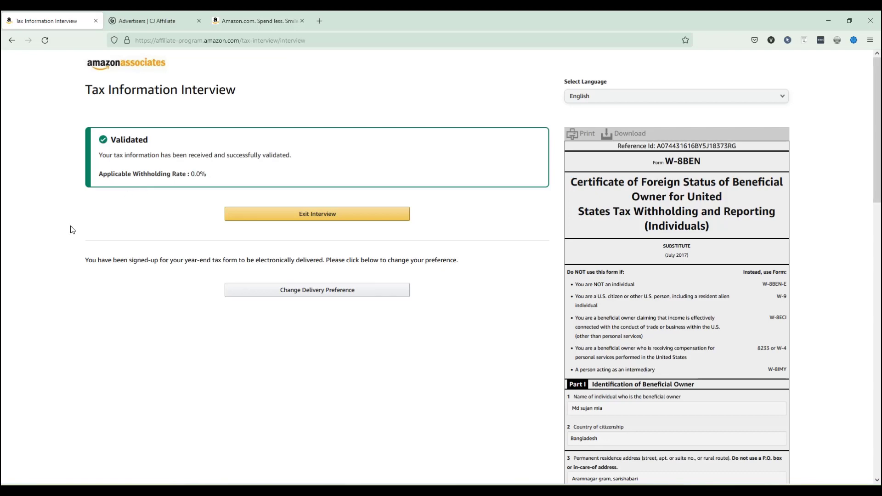